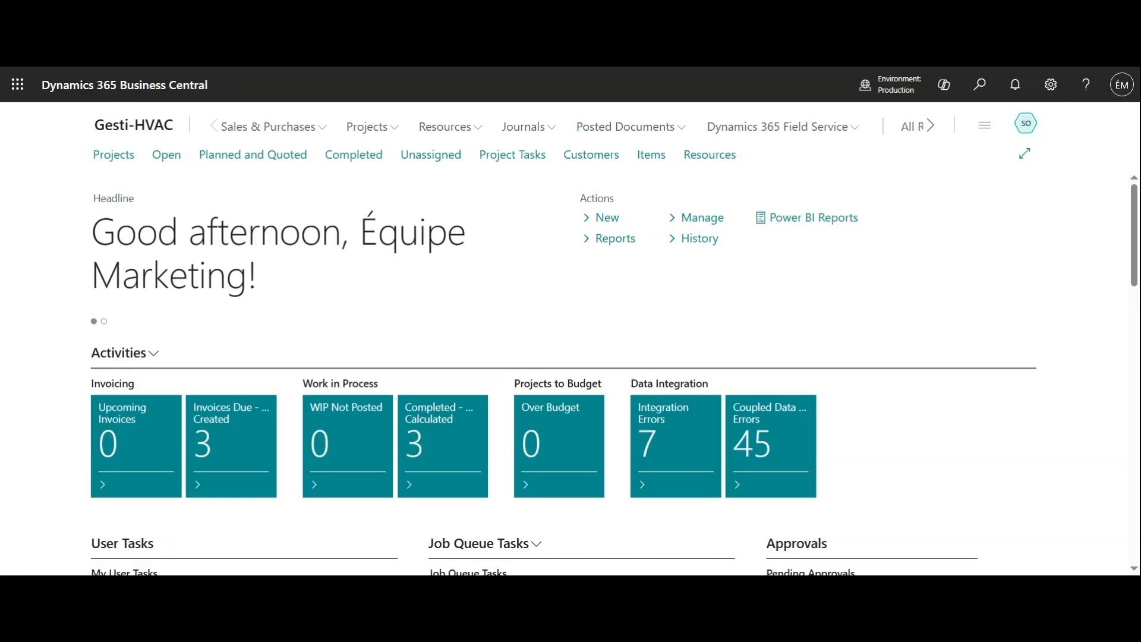
Open project 00040 AC Installation and review its task lines, then return to the projects list.
click(111, 155)
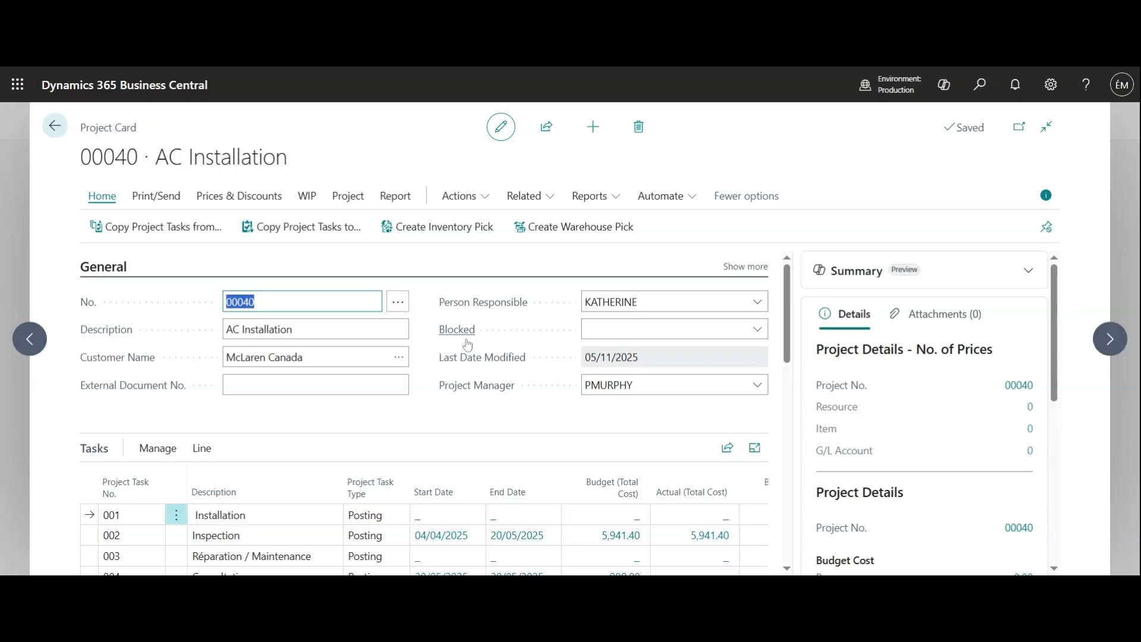
scroll(466, 349, down, 1)
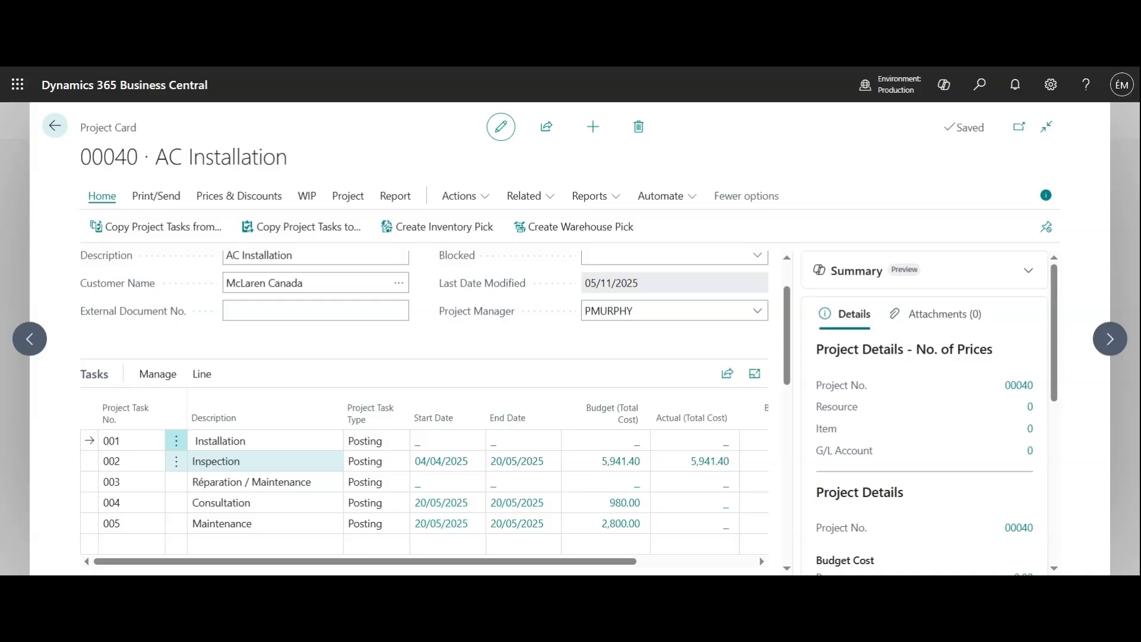
scroll(295, 465, up, 2)
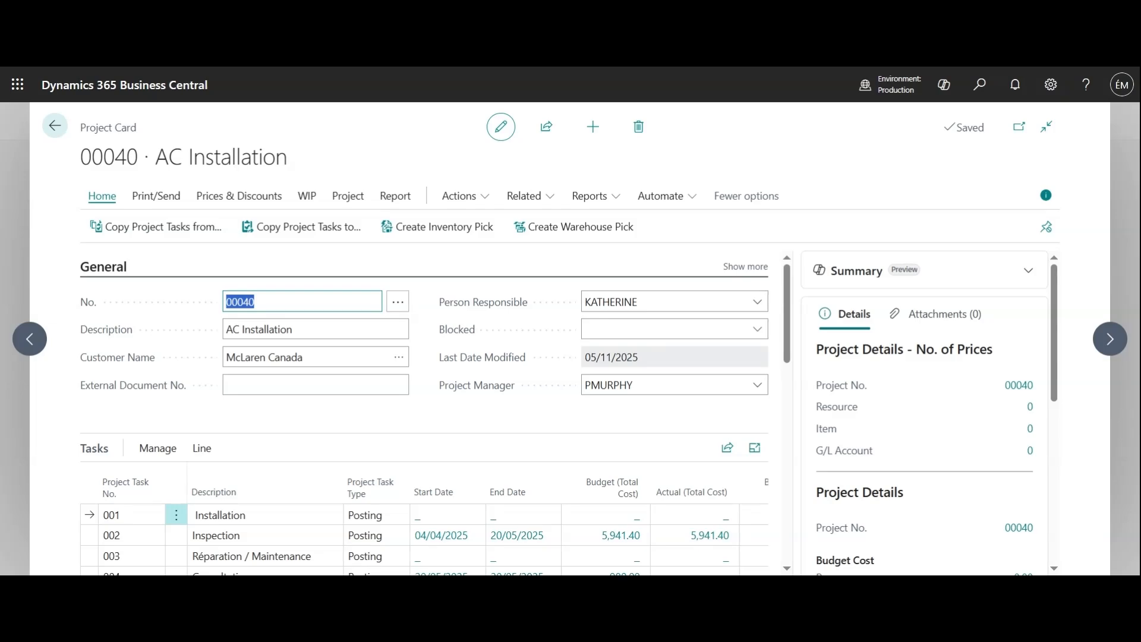
scroll(536, 390, down, 3)
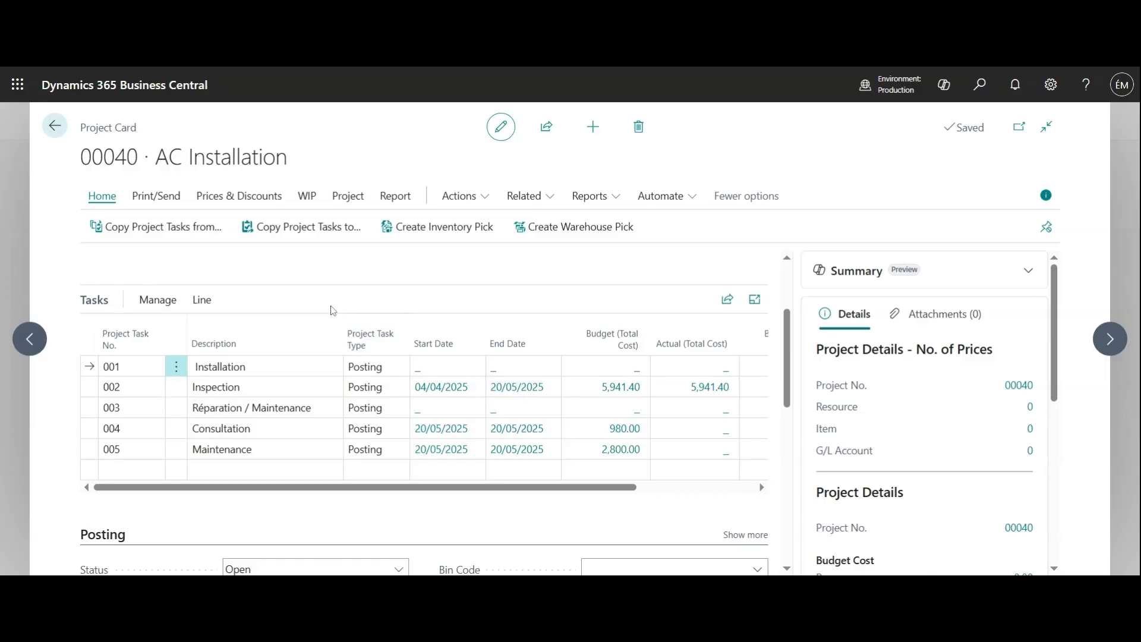
click(62, 137)
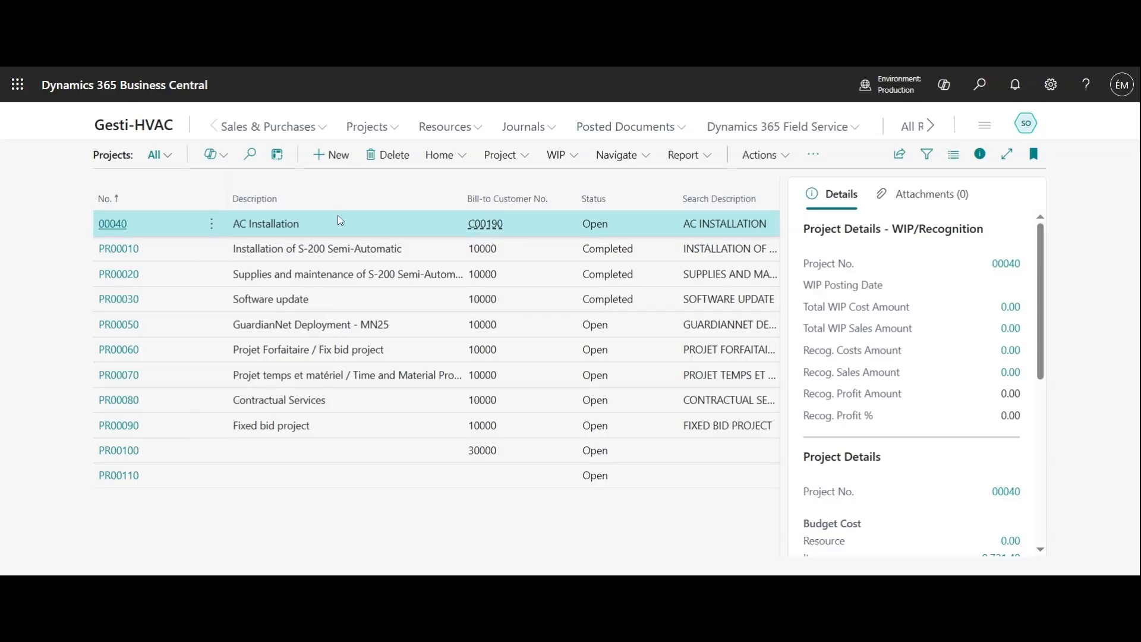
Run Create Project Sales Invoice for project 00040, invoicing per project with posting date 01/04/2026.
click(505, 155)
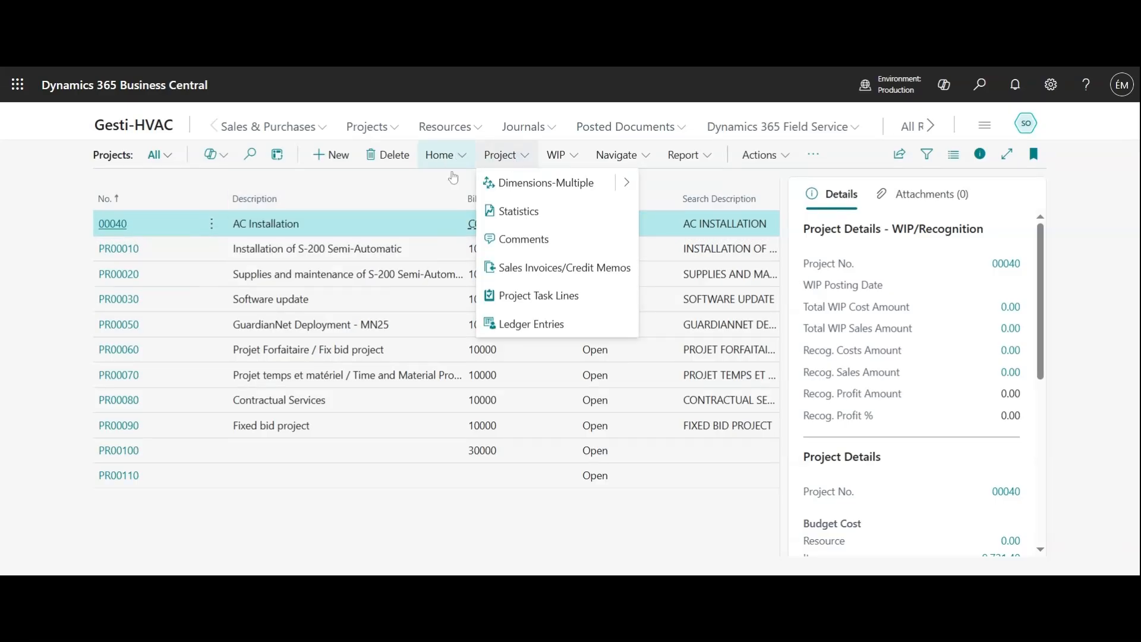
click(418, 526)
click(455, 160)
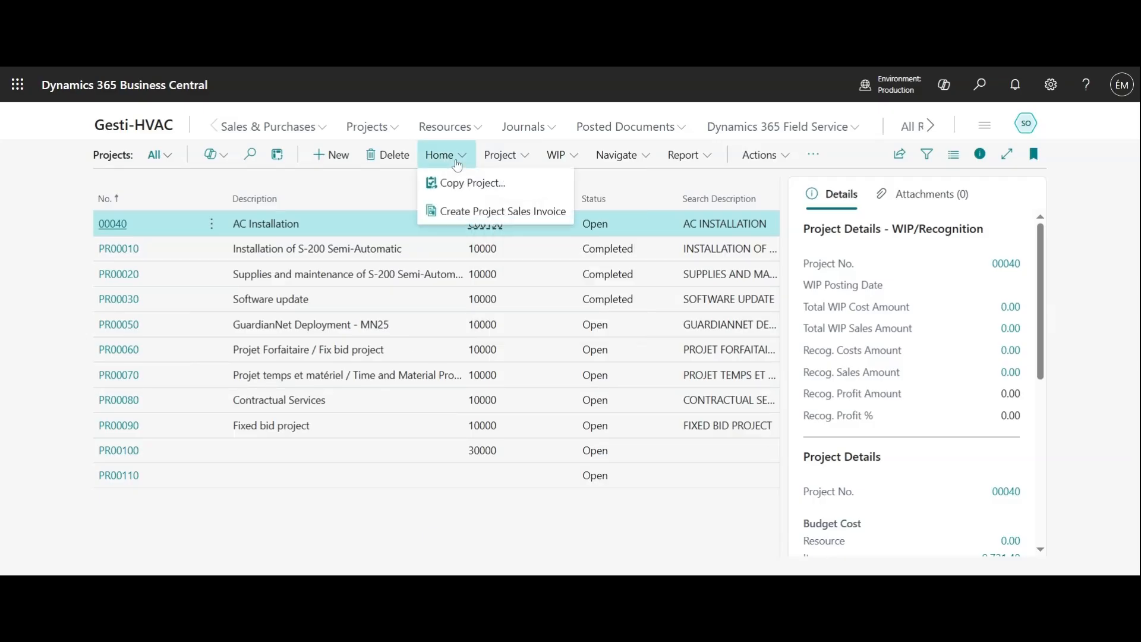
click(514, 219)
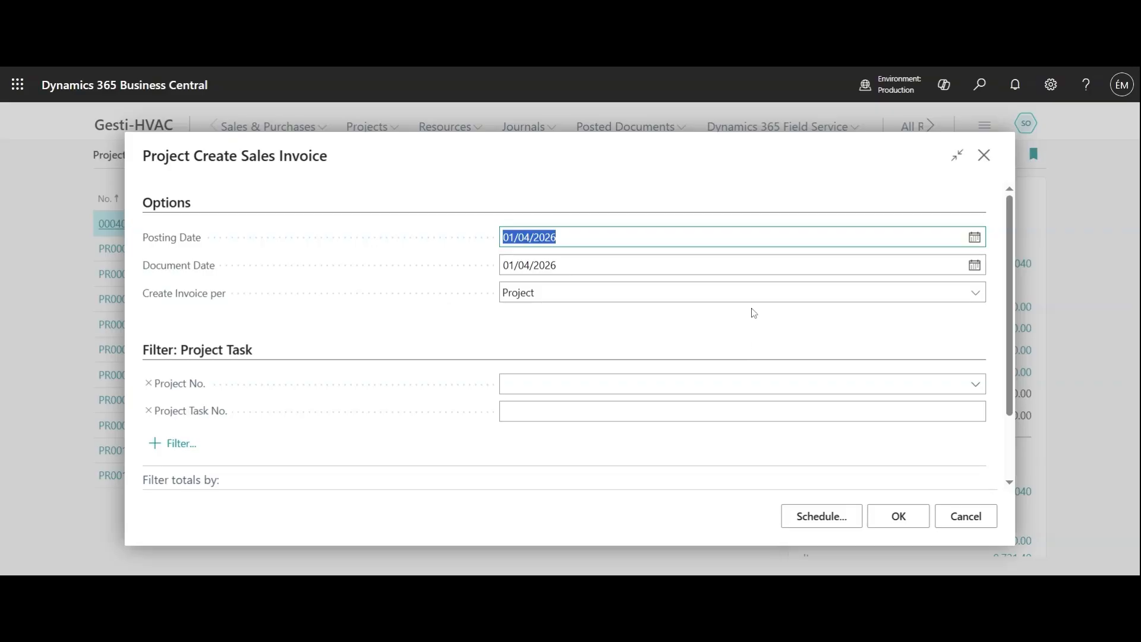
click(686, 302)
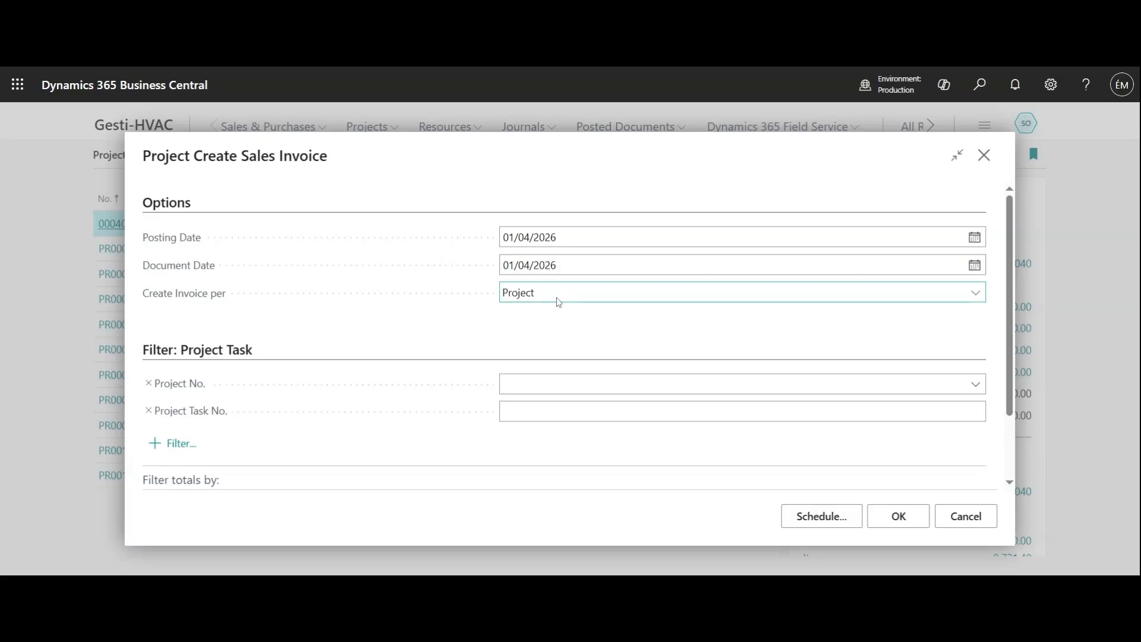
click(975, 385)
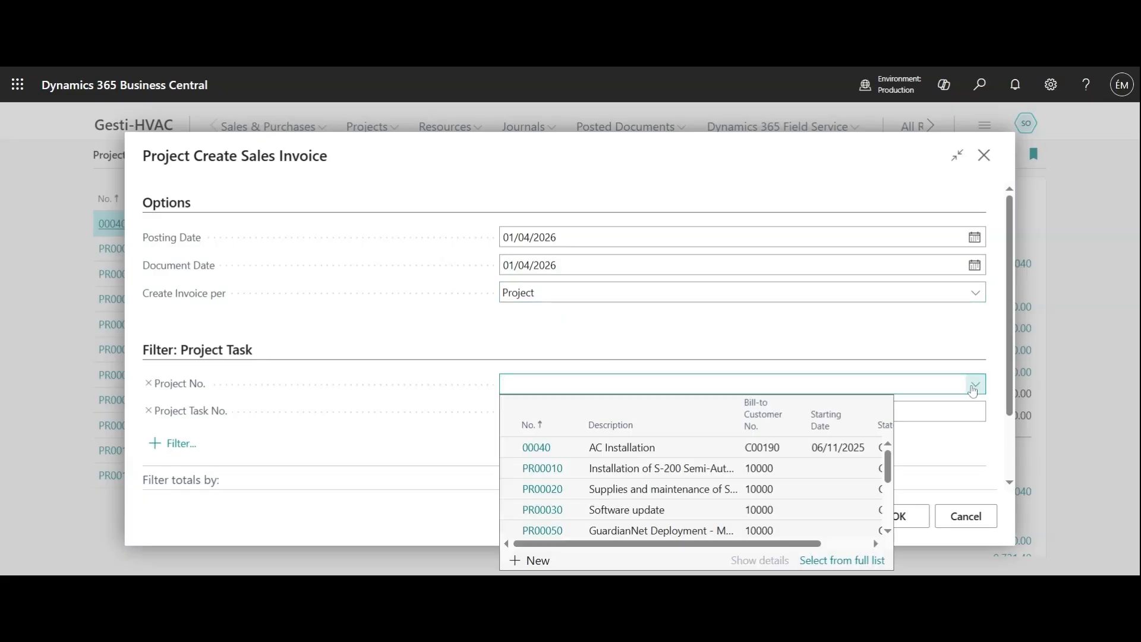
click(541, 455)
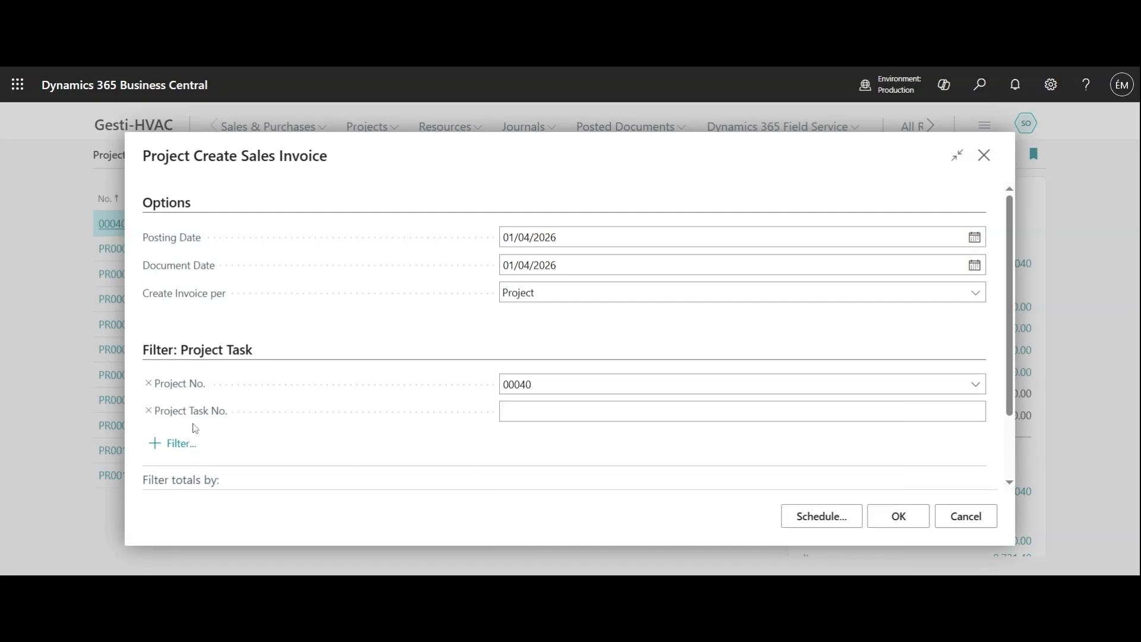
scroll(256, 365, down, 2)
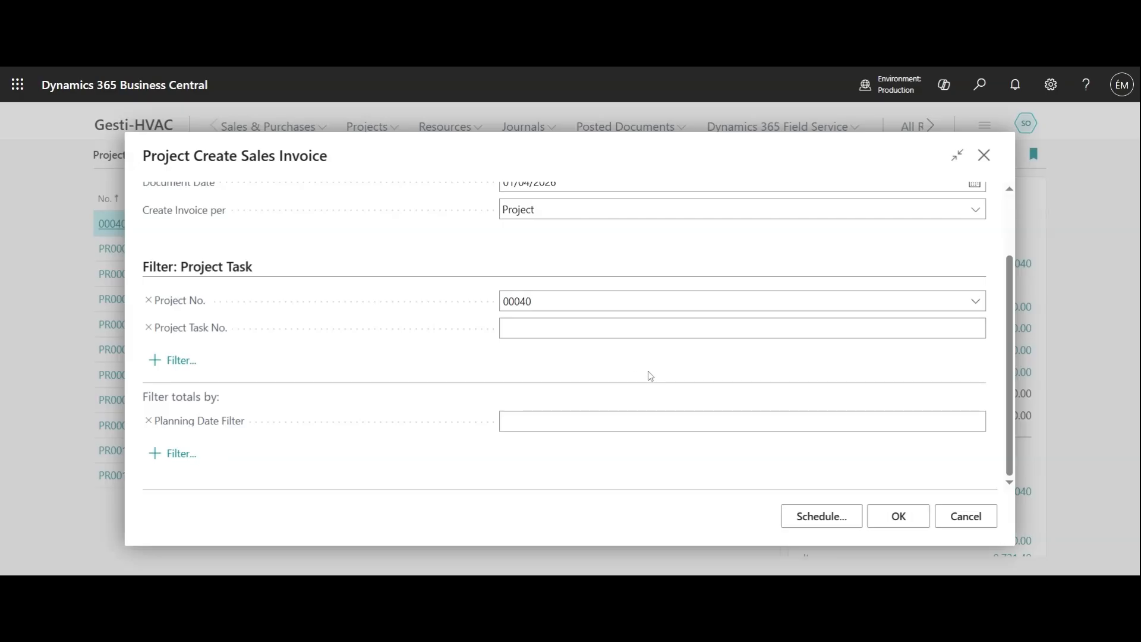
scroll(650, 376, up, 2)
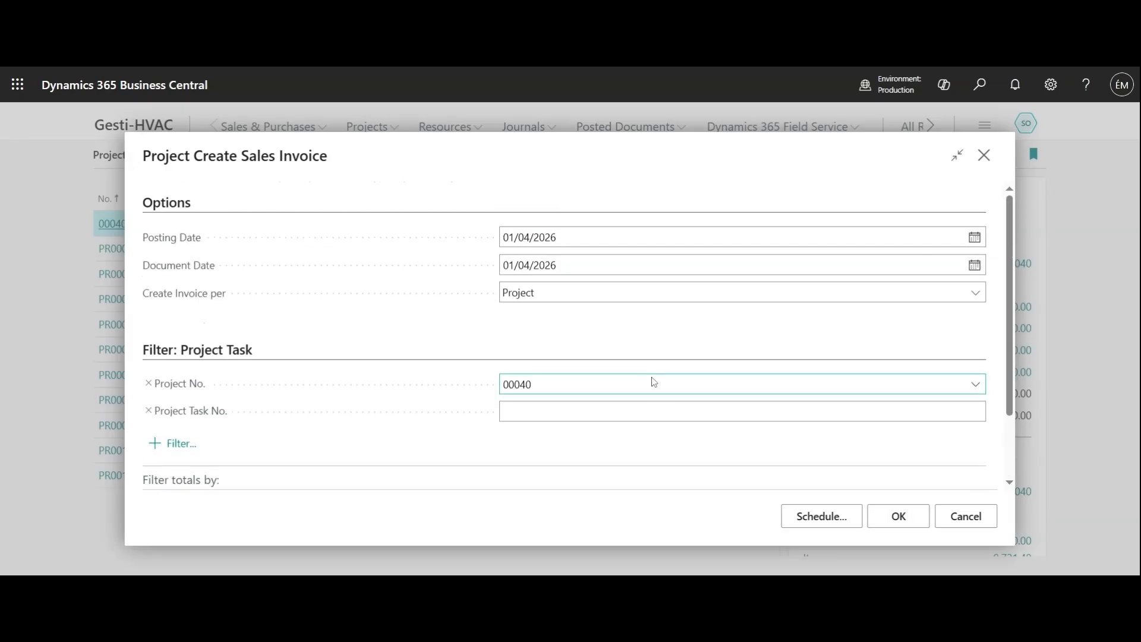
click(894, 516)
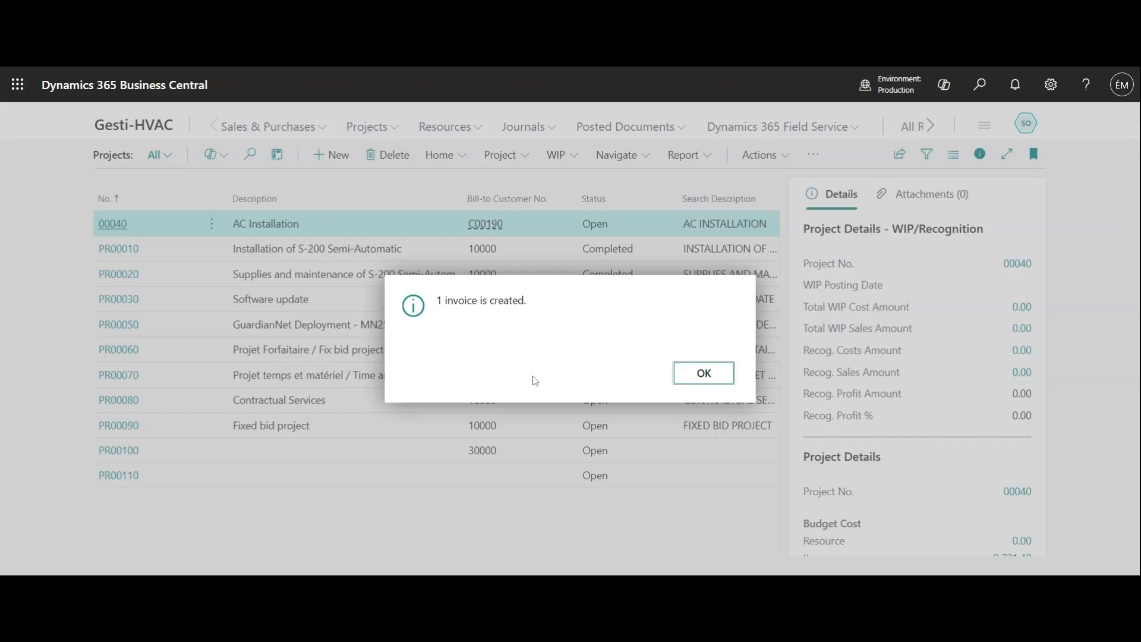
click(704, 372)
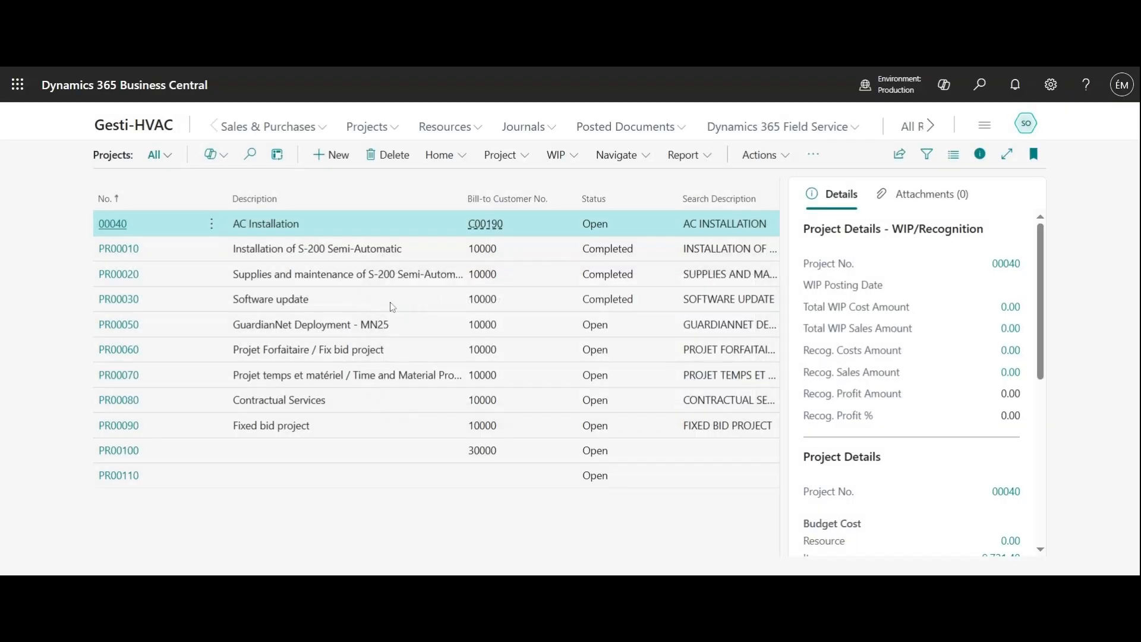
Open the newly created McLaren Canada sales invoice from the sales invoices list.
click(148, 130)
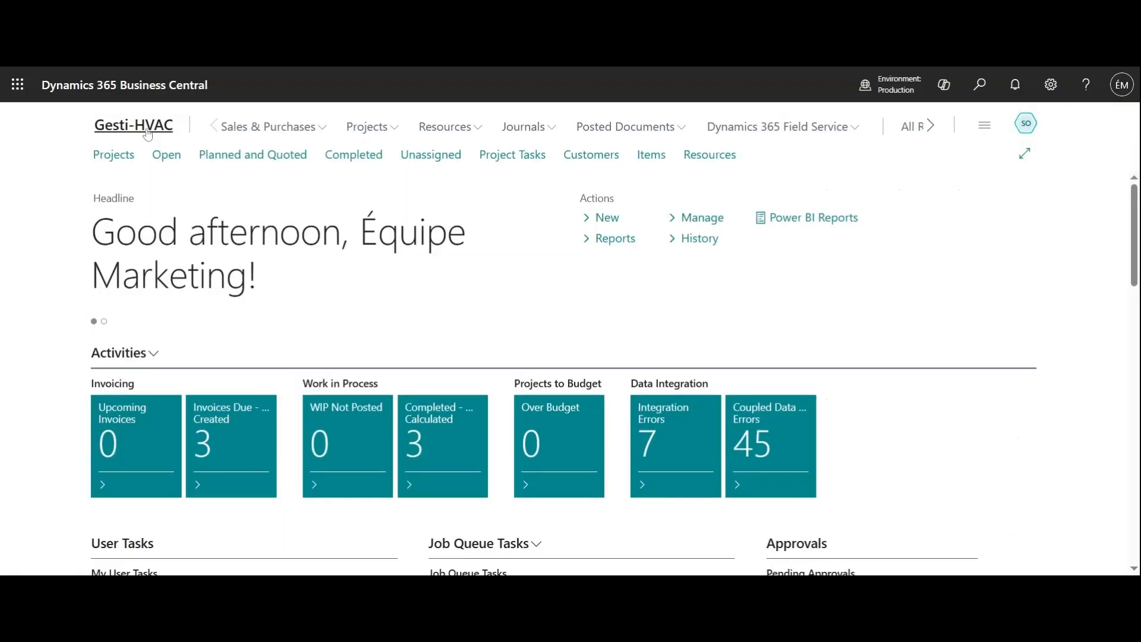
click(288, 129)
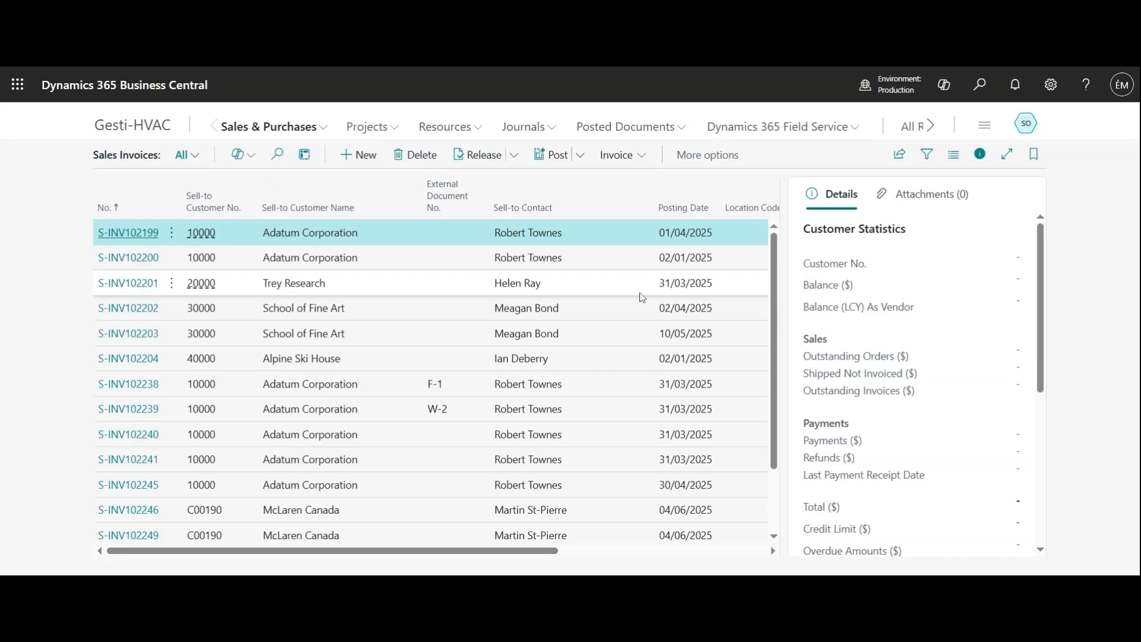
scroll(642, 296, down, 1)
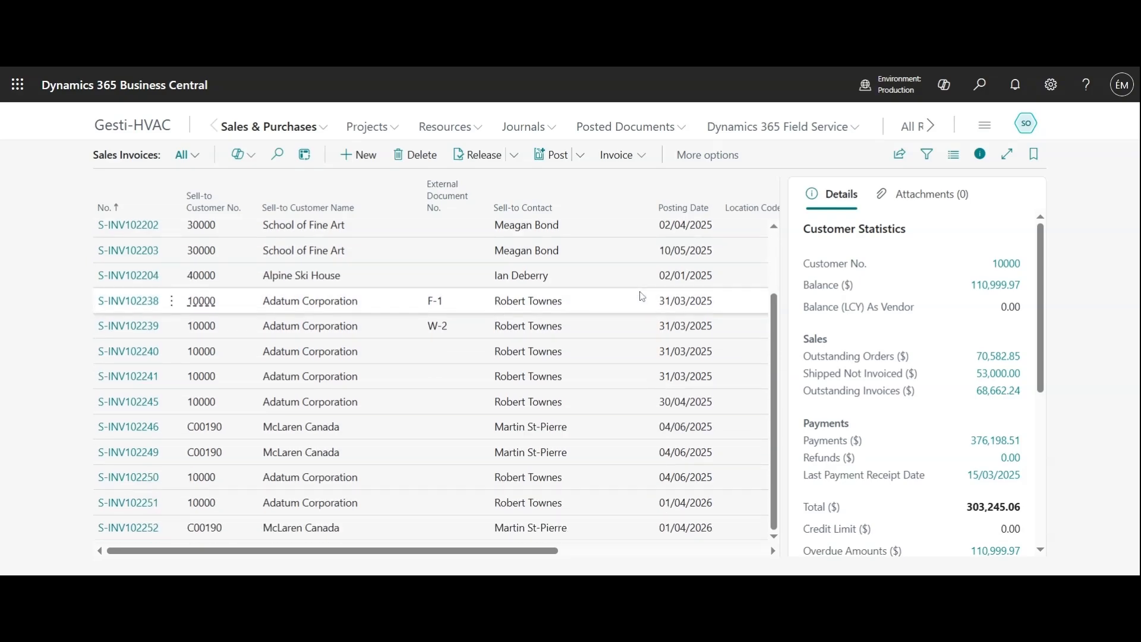
scroll(645, 303, up, 1)
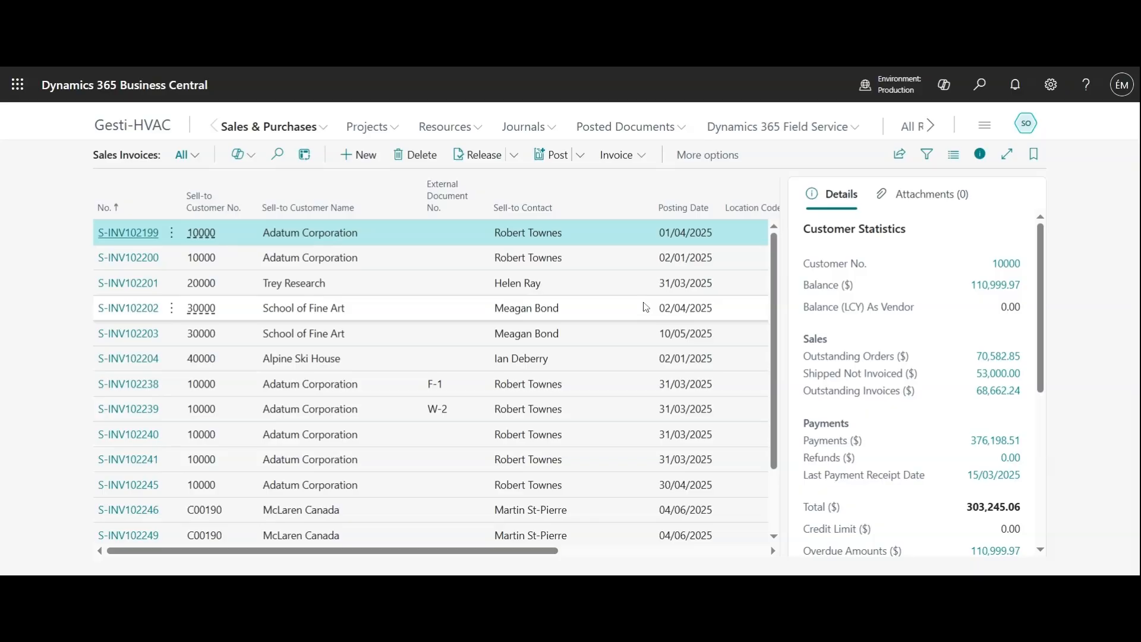
scroll(645, 307, down, 1)
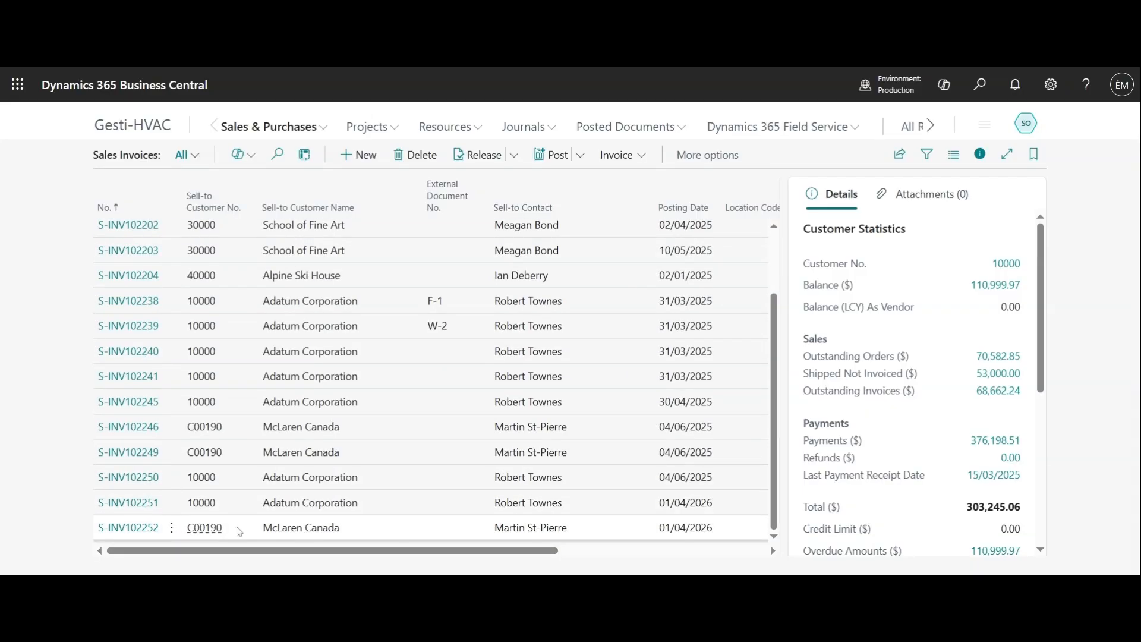
click(154, 534)
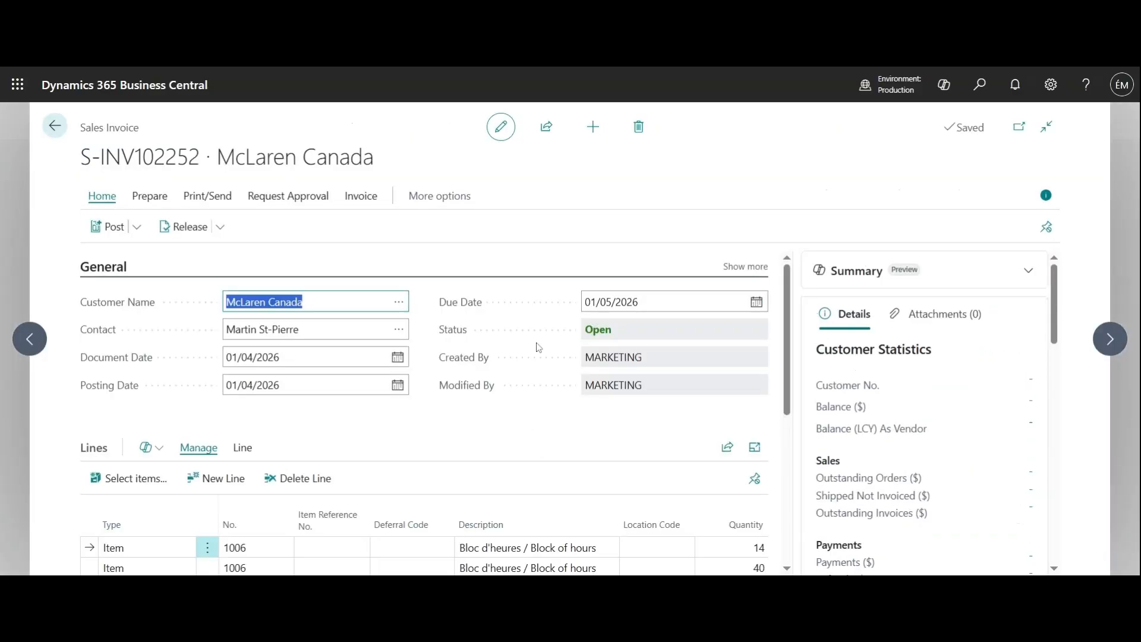
Review the invoice's general details, item lines with quantities and unit prices, and tax totals.
scroll(641, 364, down, 2)
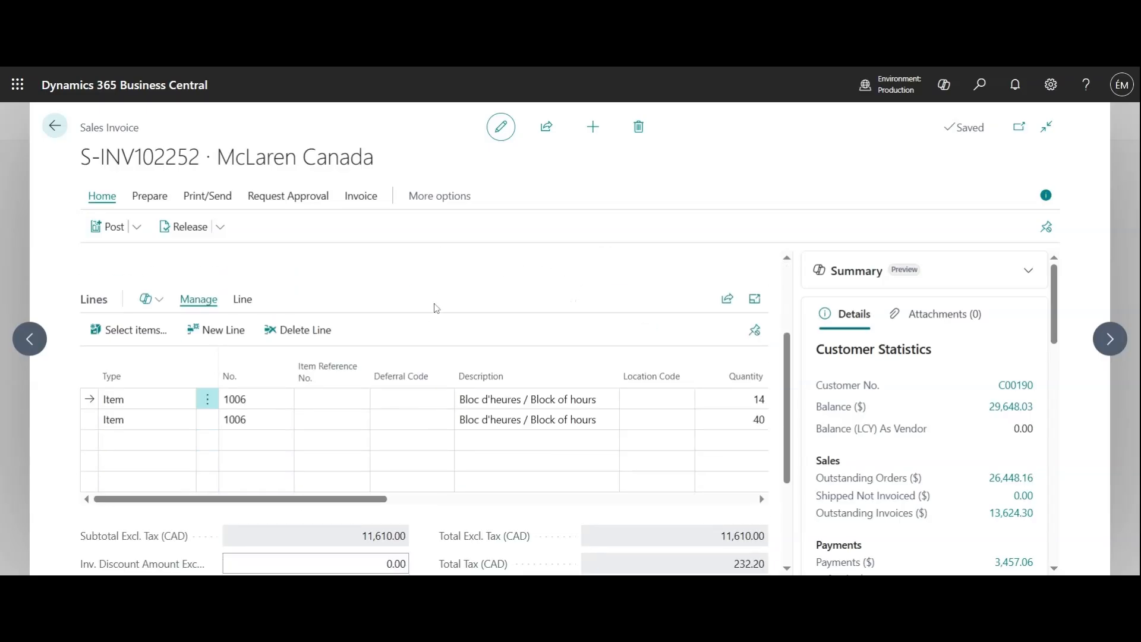
scroll(553, 316, down, 1)
scroll(561, 333, up, 2)
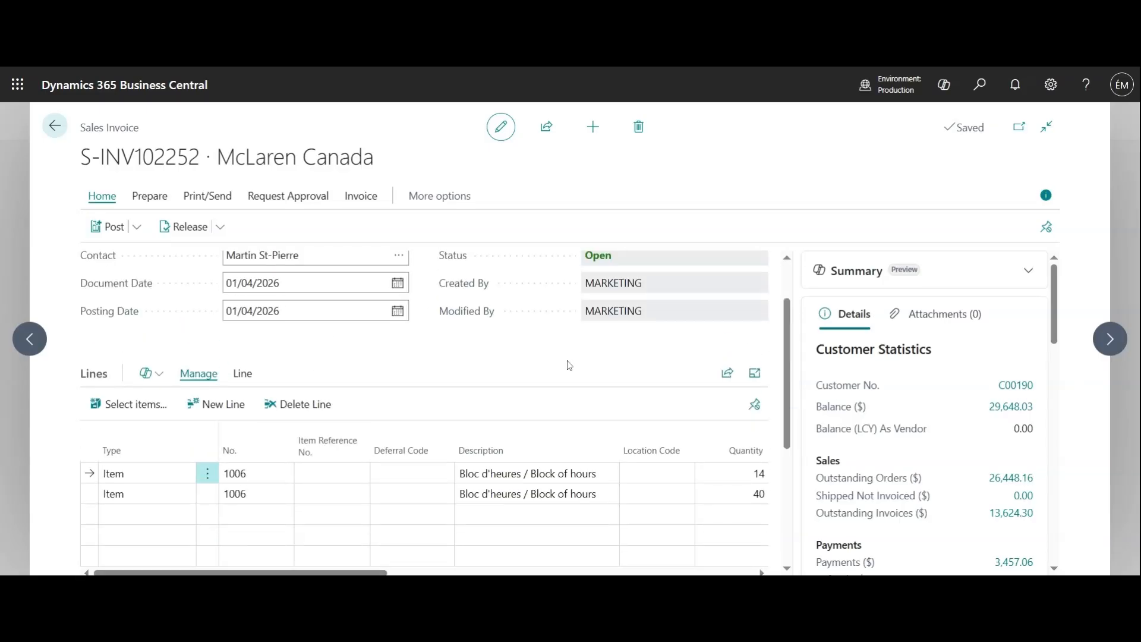
scroll(569, 364, up, 1)
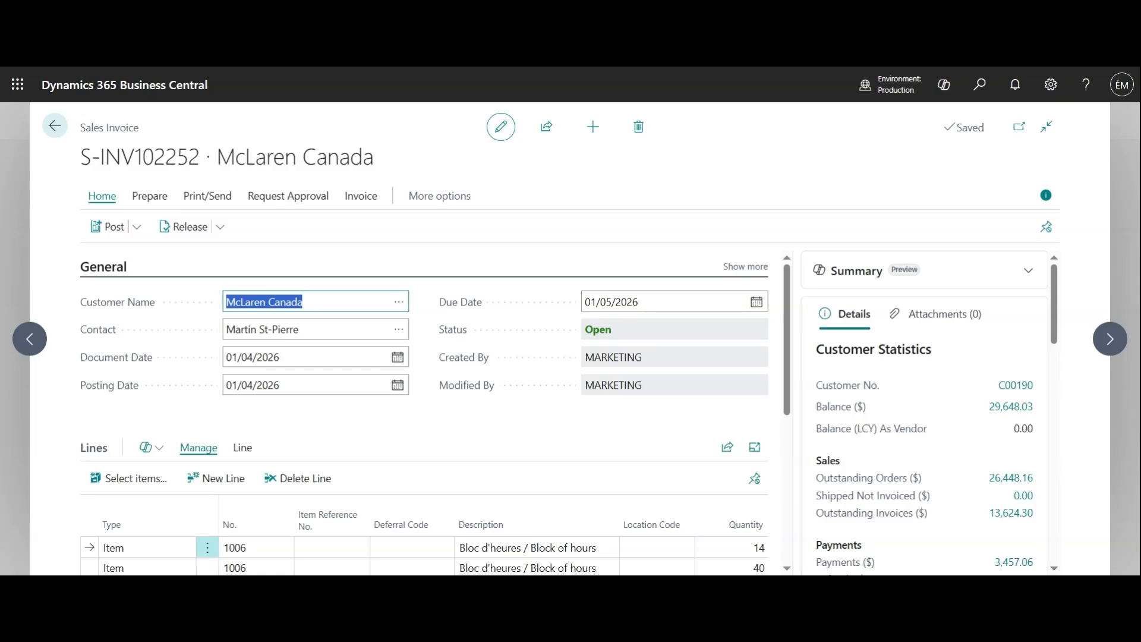
scroll(570, 370, down, 5)
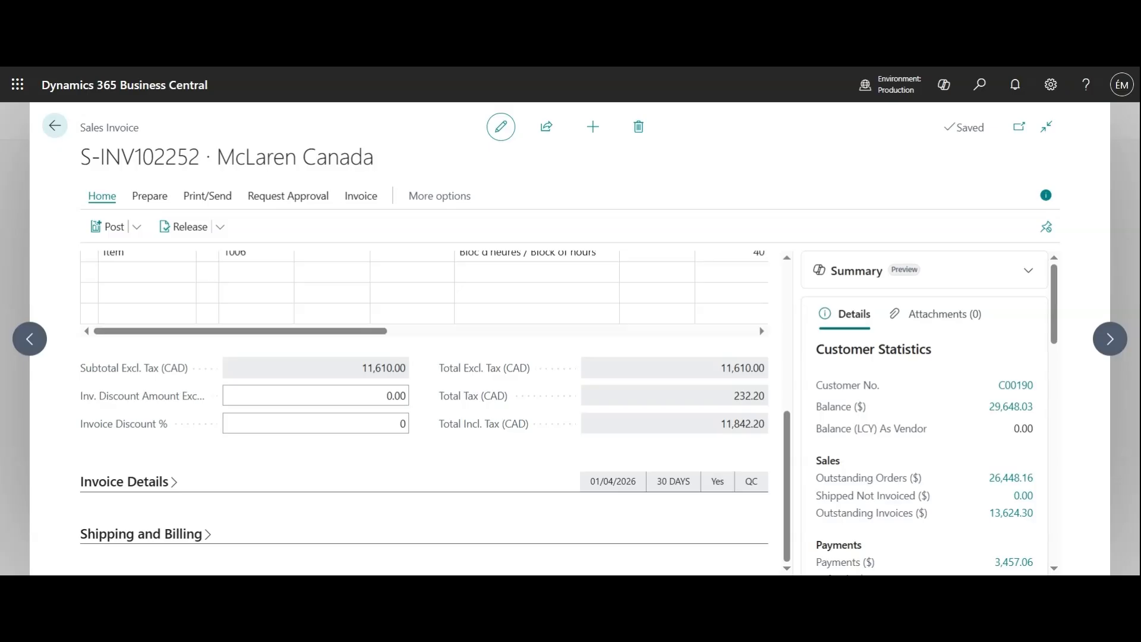
scroll(565, 377, up, 1)
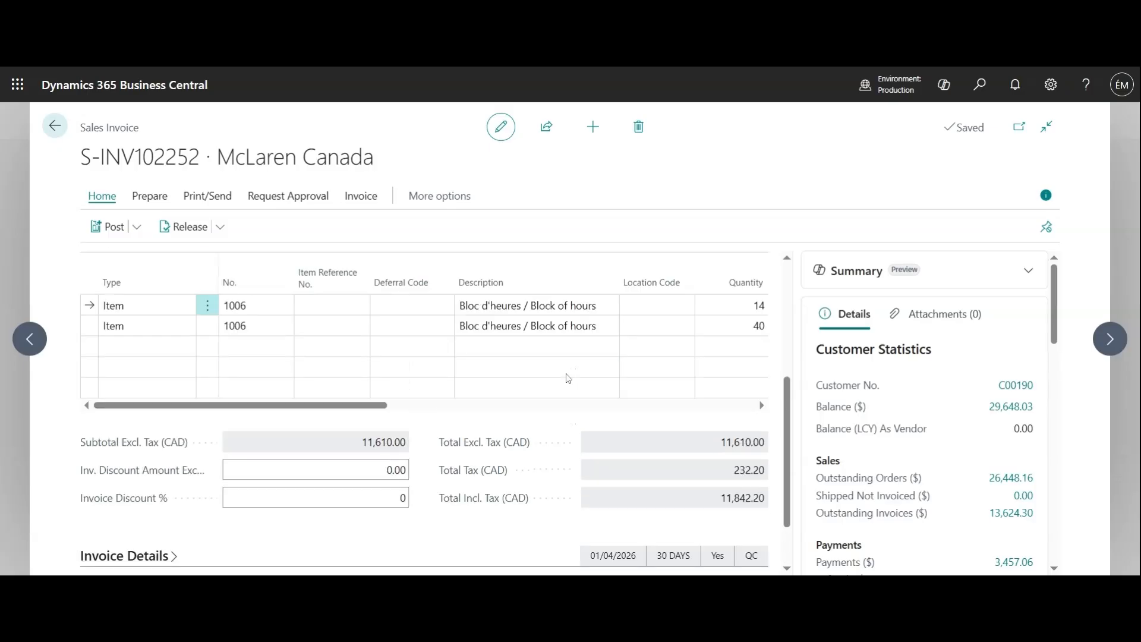
drag(370, 410, 470, 409)
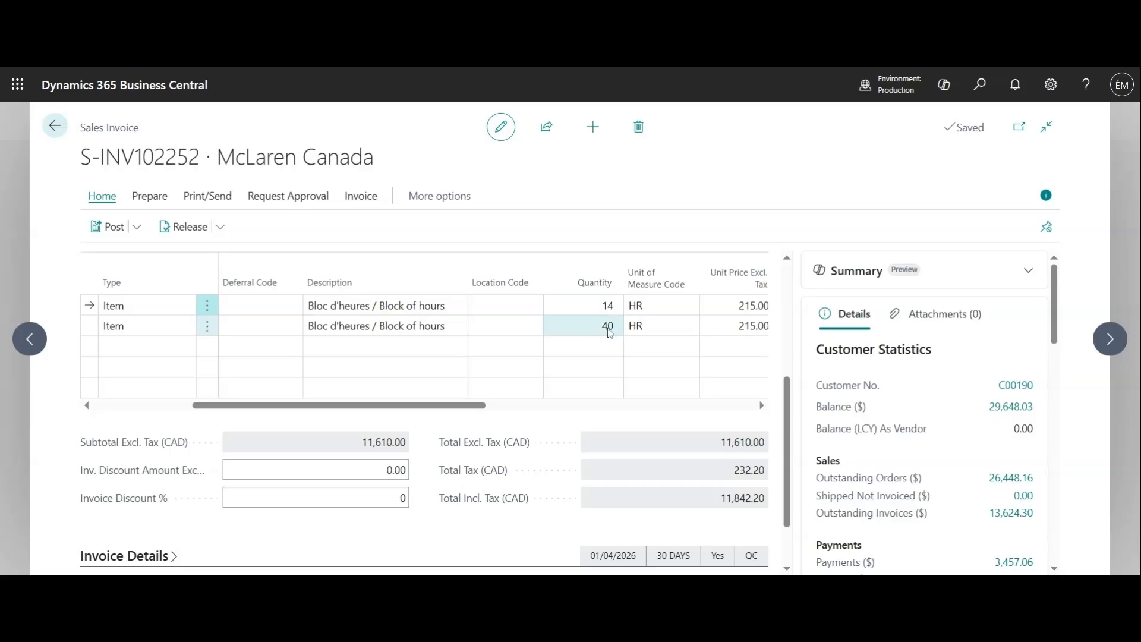
mouse_move(593, 258)
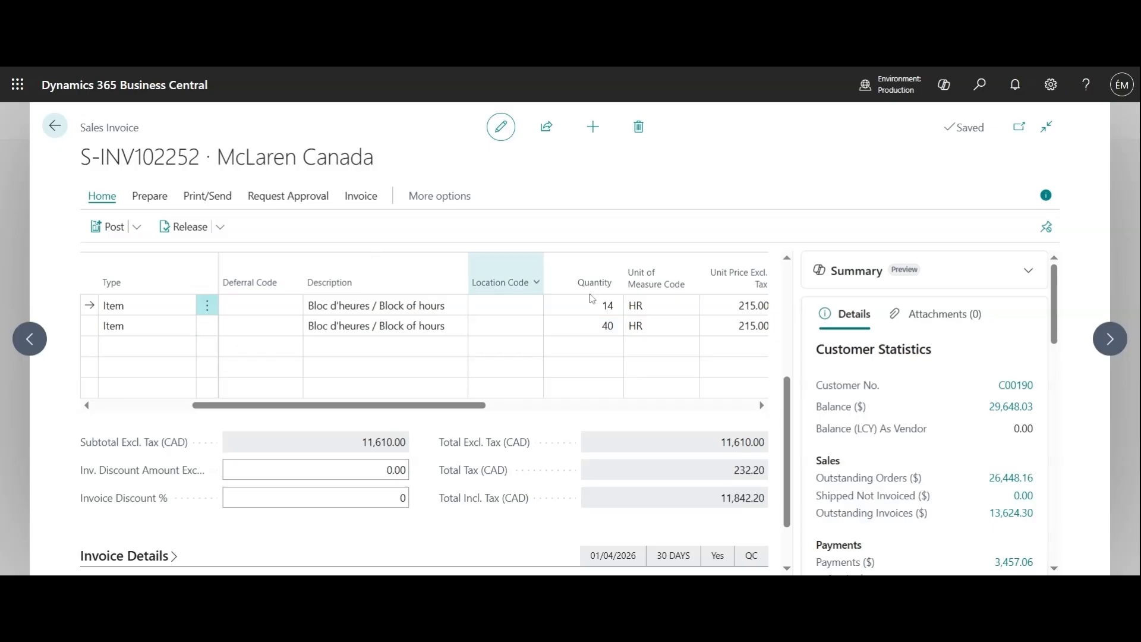
drag(467, 405, 242, 389)
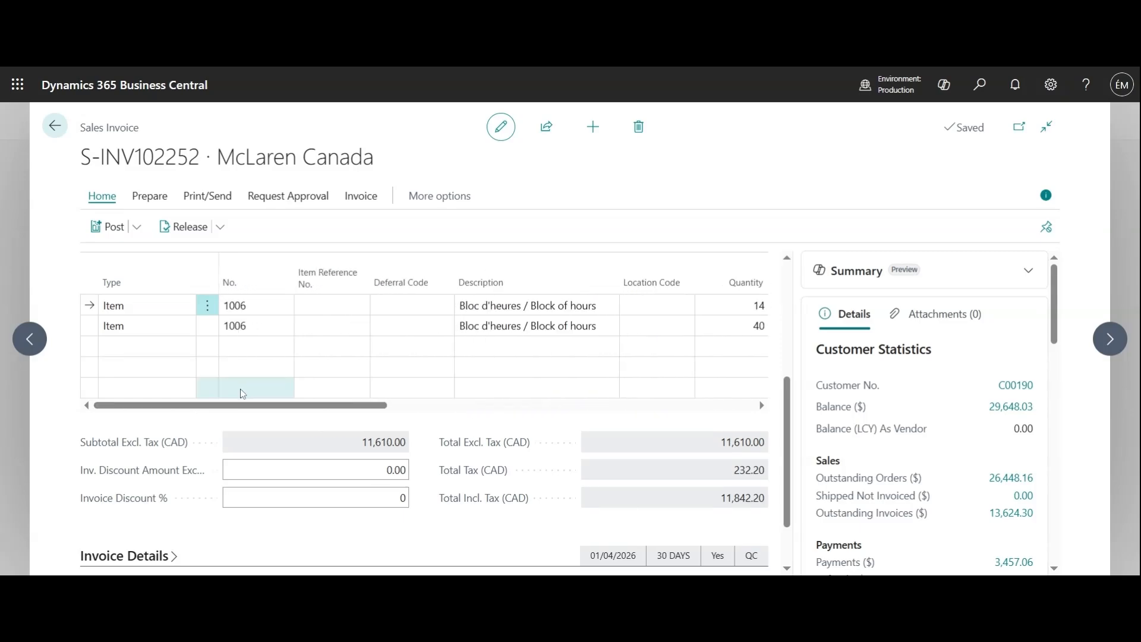
Post the sales invoice and open the resulting posted invoice.
click(116, 228)
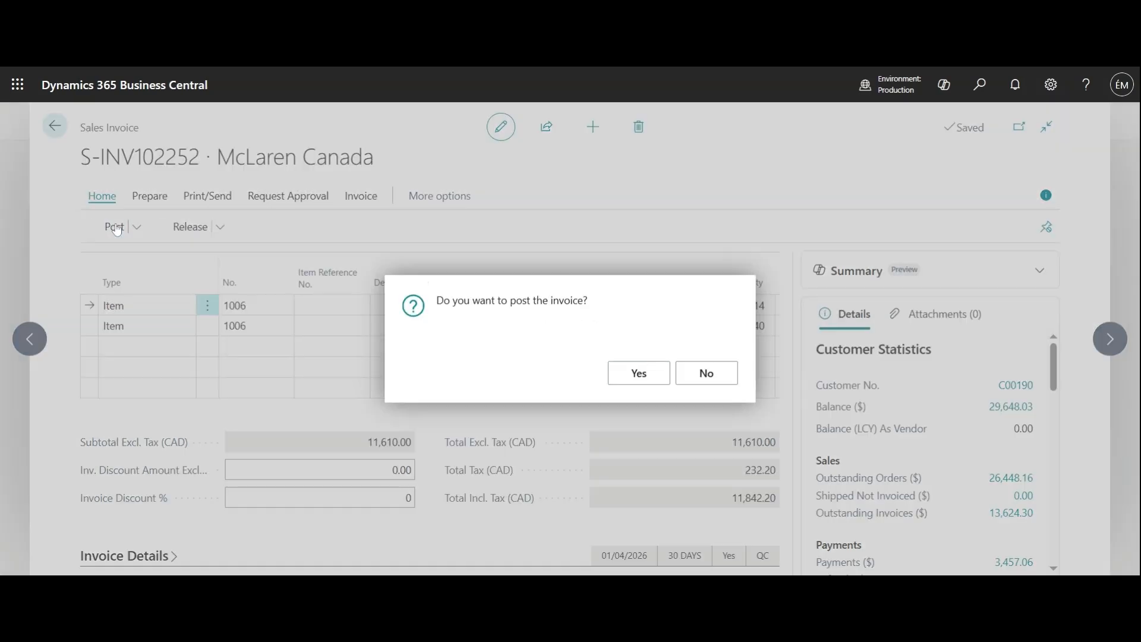
click(639, 373)
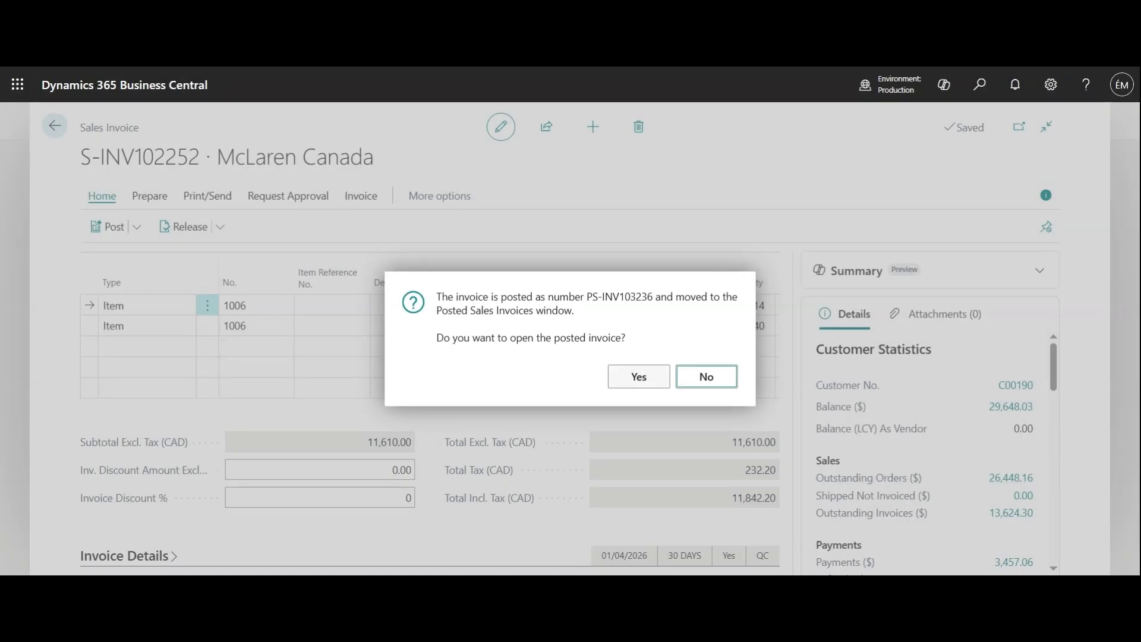
click(651, 378)
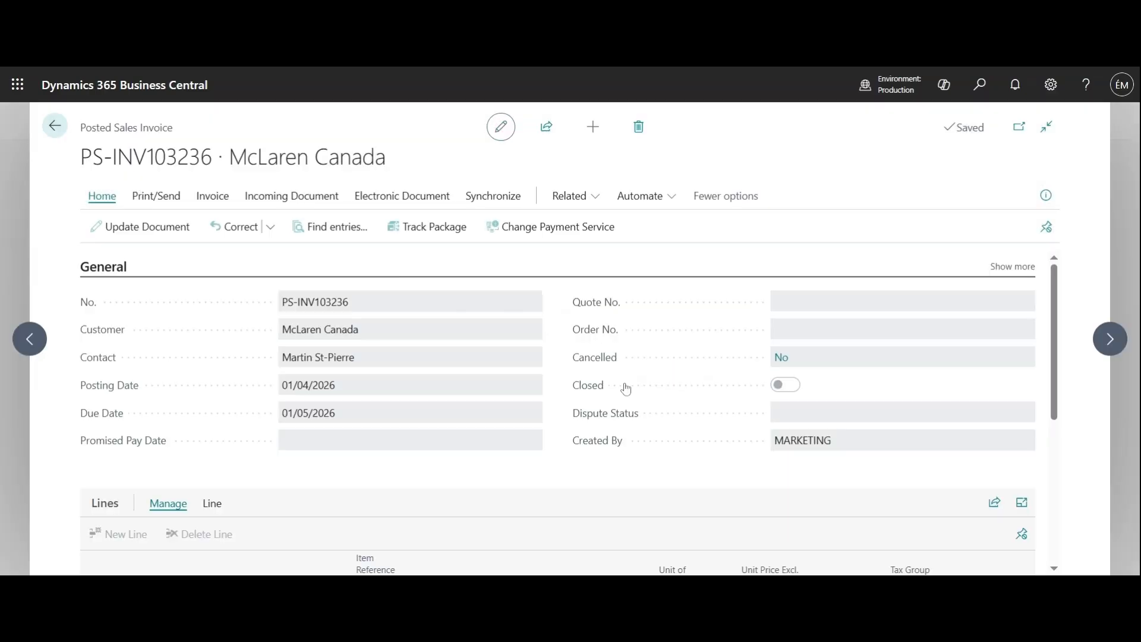
Return to the projects list and reopen project 00040 AC Installation.
click(54, 127)
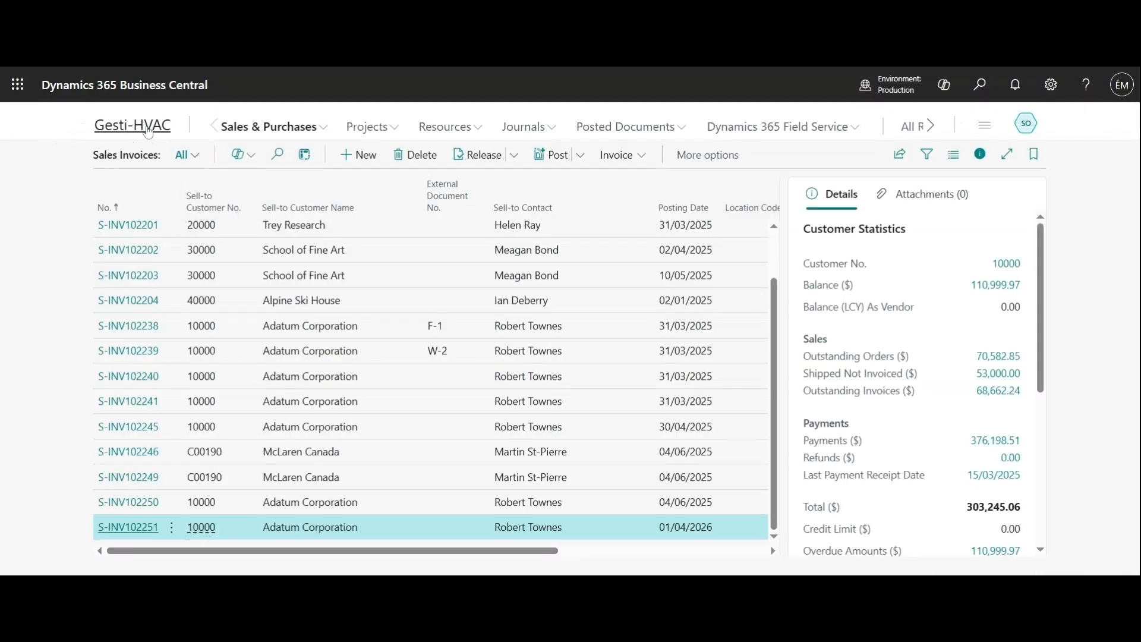
click(148, 130)
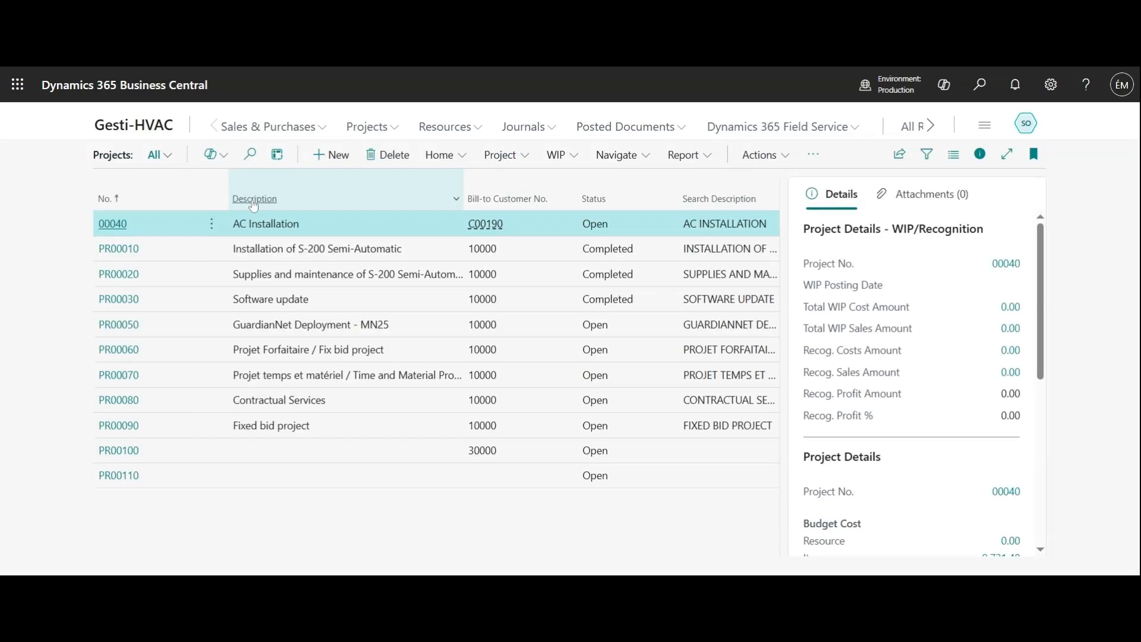
click(114, 225)
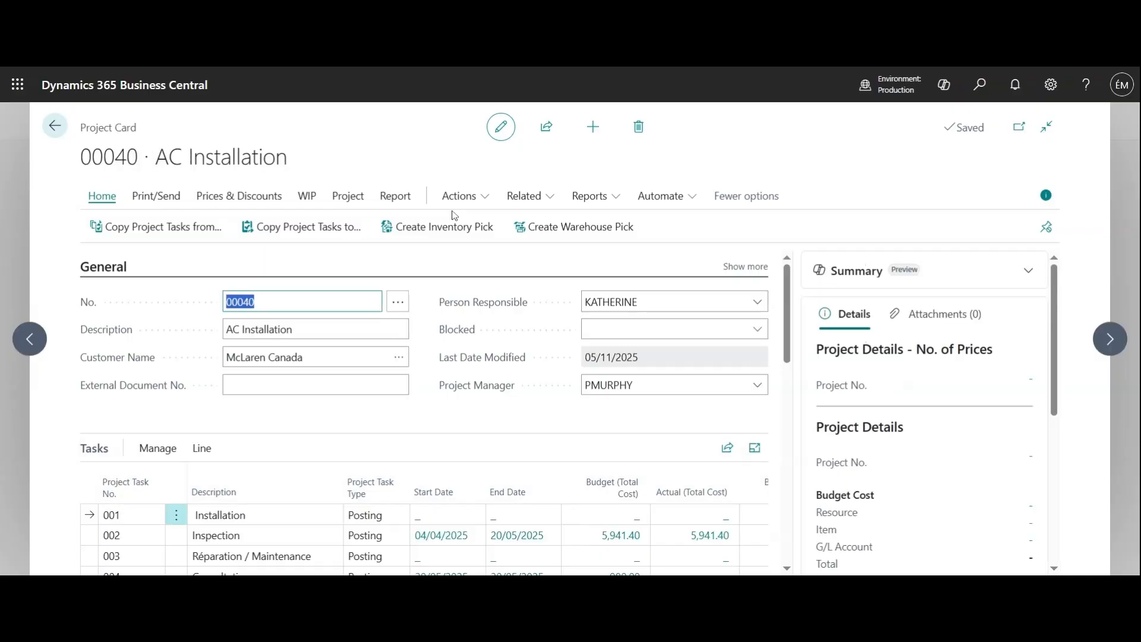
Open the project's statistics and review the budget, usage, billable and invoiced price, cost and profit figures, then close them.
click(356, 198)
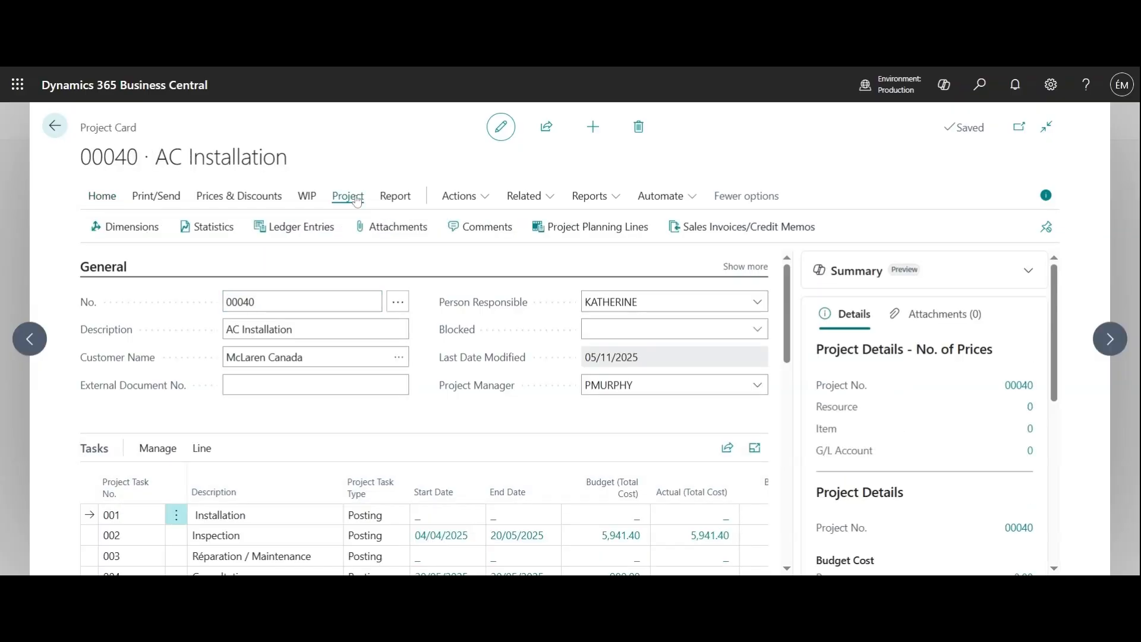
click(220, 238)
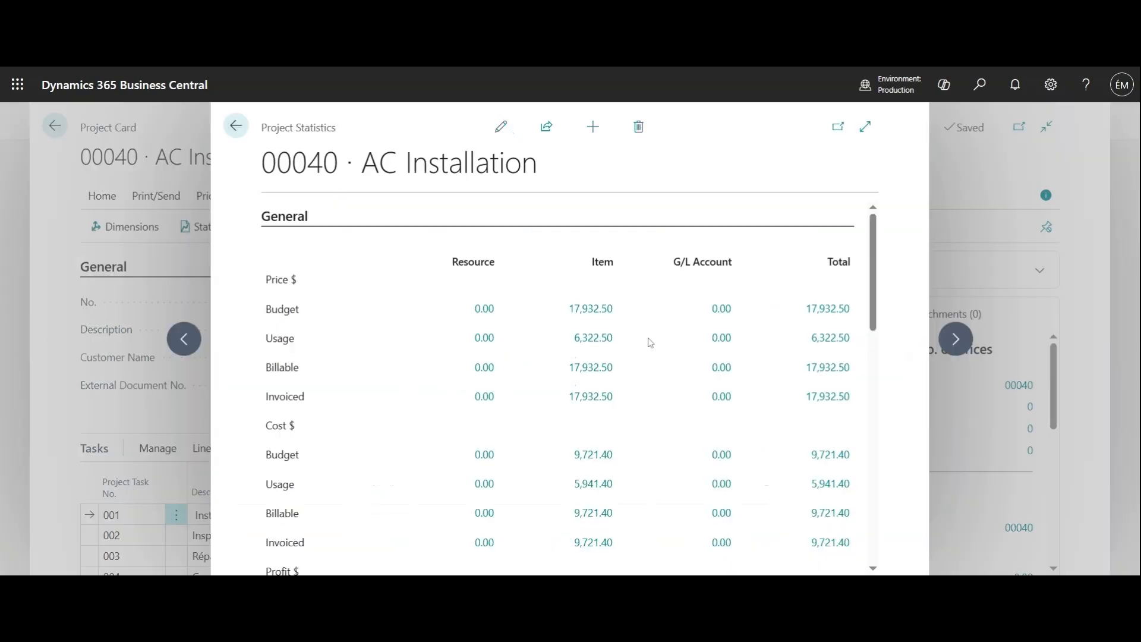
scroll(650, 346, down, 4)
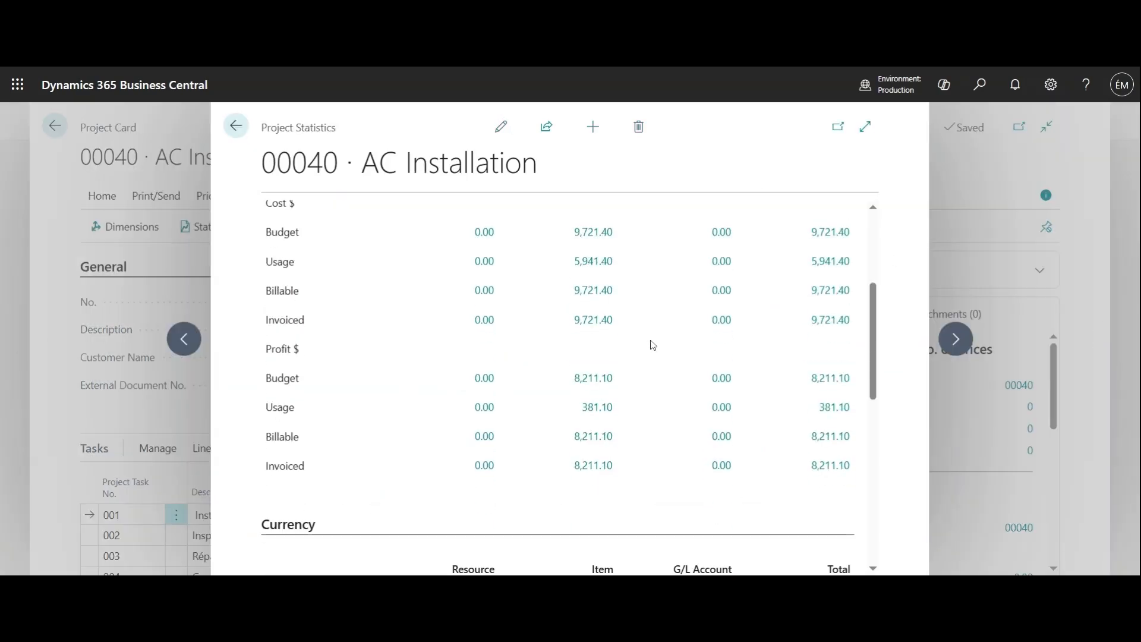
scroll(650, 346, up, 4)
scroll(653, 344, down, 3)
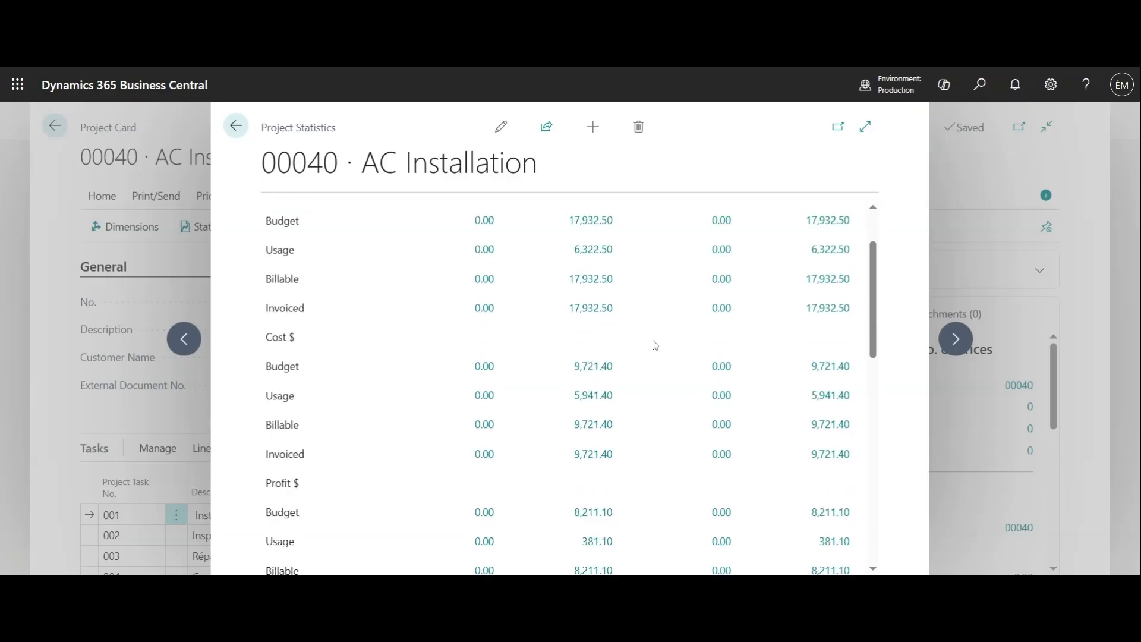
scroll(338, 276, up, 1)
scroll(338, 276, up, 1)
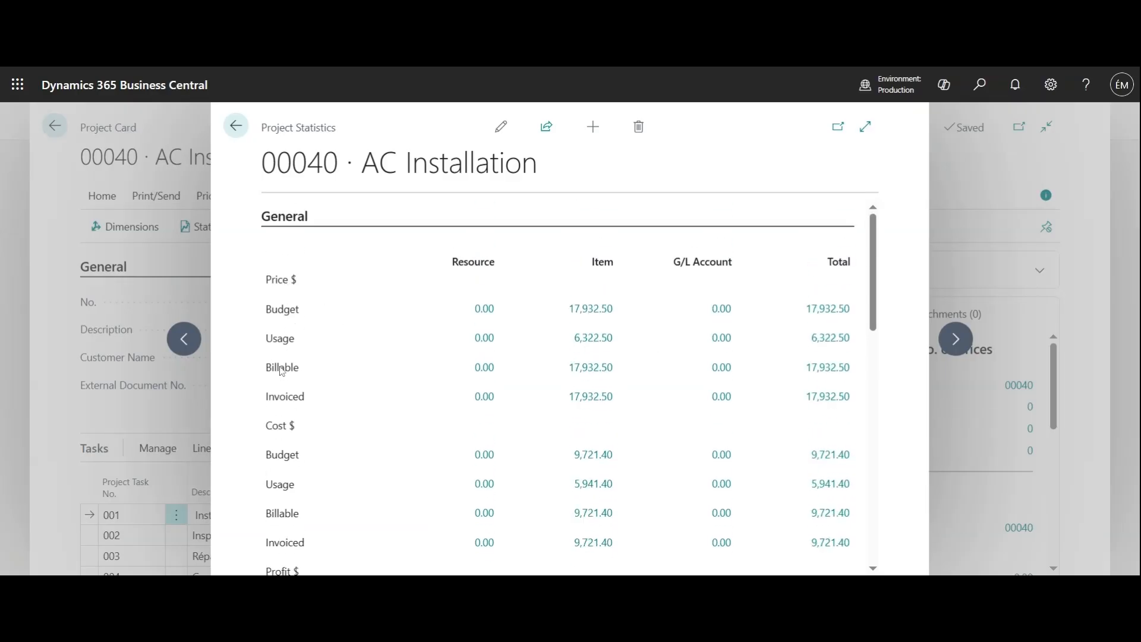
scroll(305, 394, down, 2)
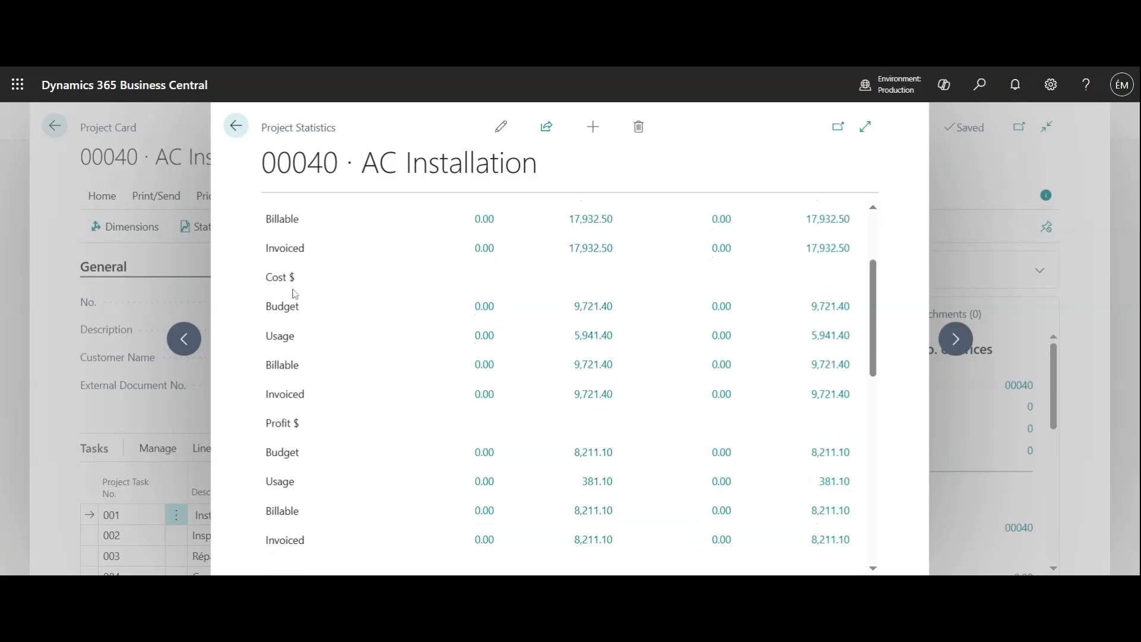
scroll(506, 265, up, 1)
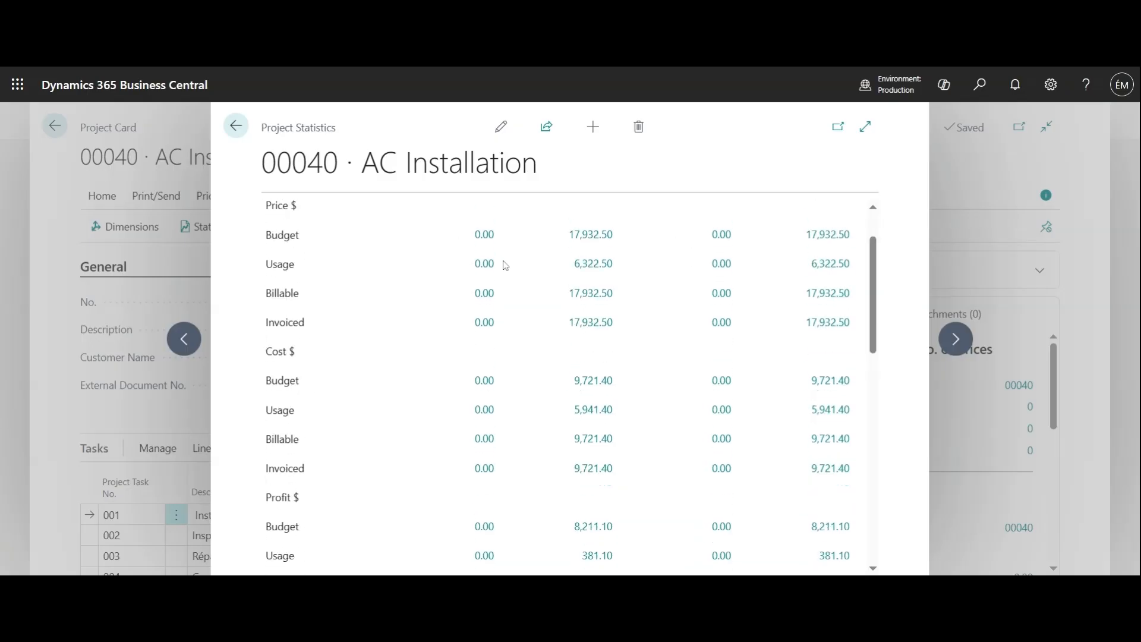
scroll(505, 266, down, 5)
scroll(505, 267, down, 3)
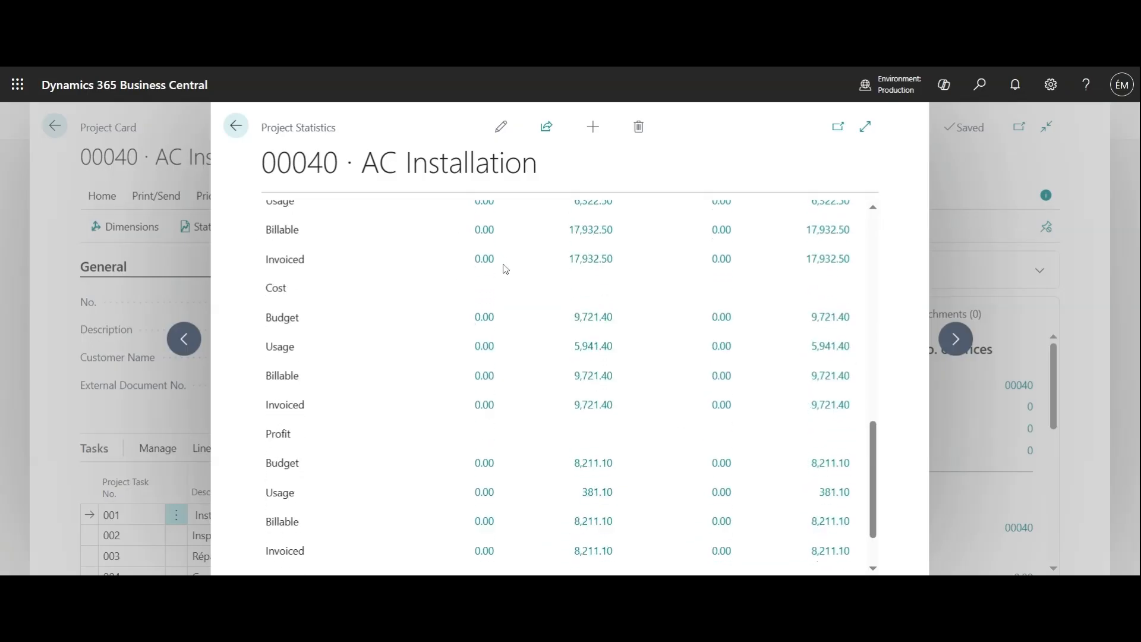
scroll(505, 268, down, 2)
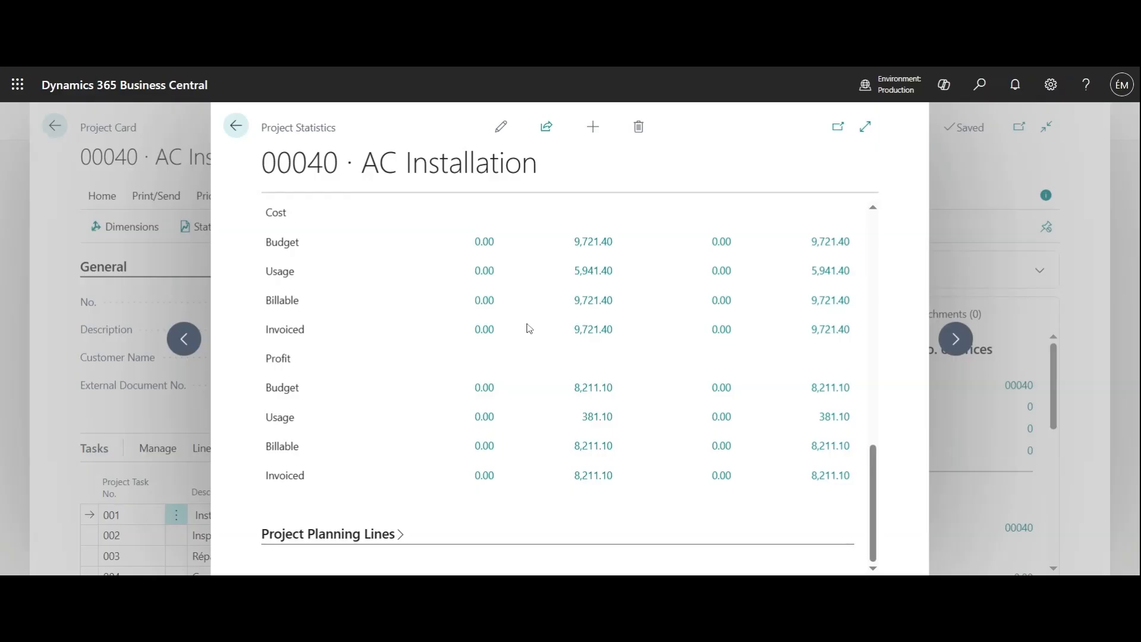
click(237, 127)
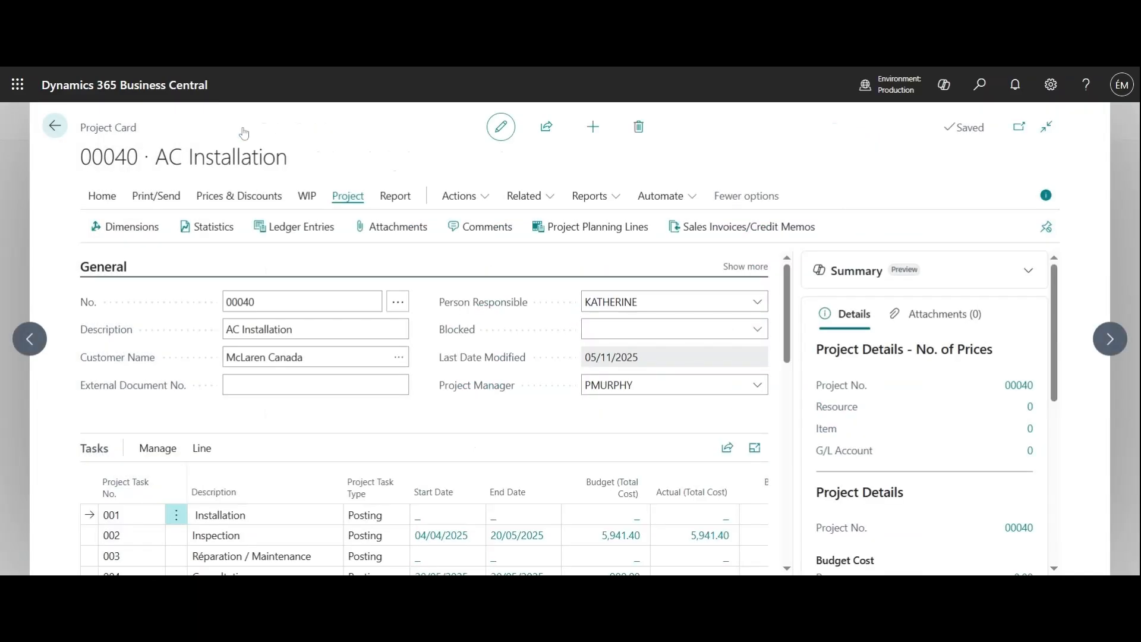